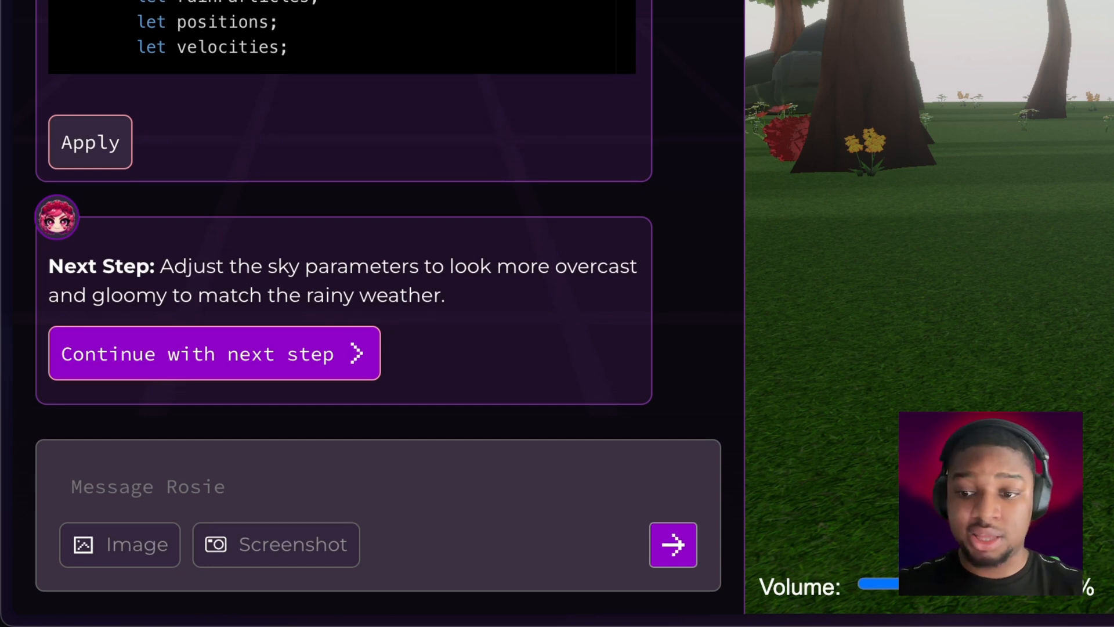
# Step: Send Rosie the suggested overcast grey sky step and view the updated forest preview
pyautogui.click(288, 349)
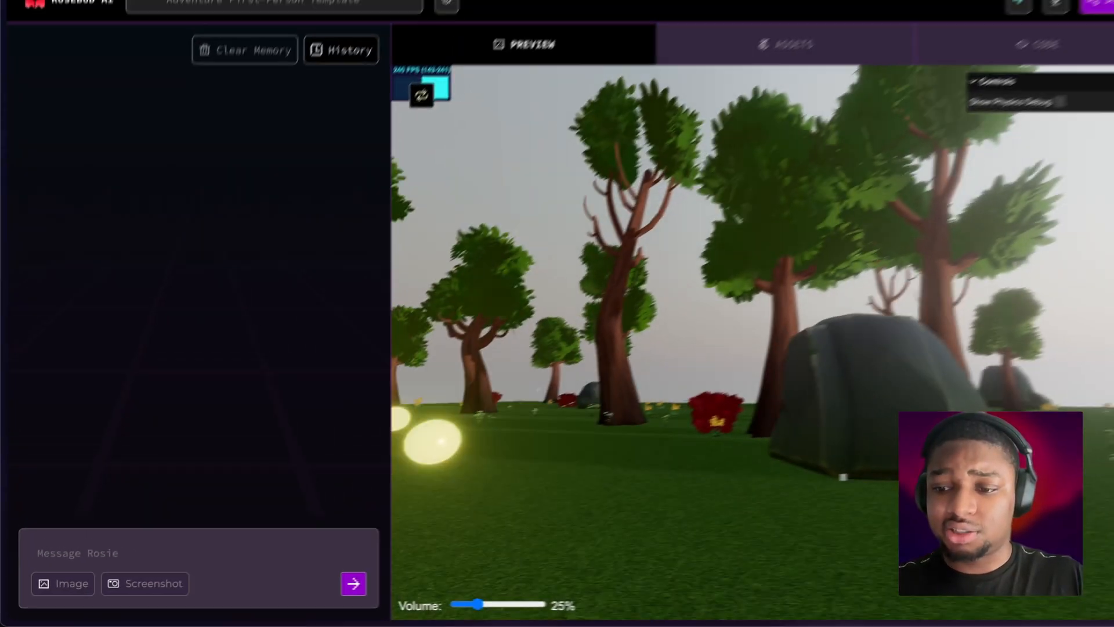
pyautogui.press('w')
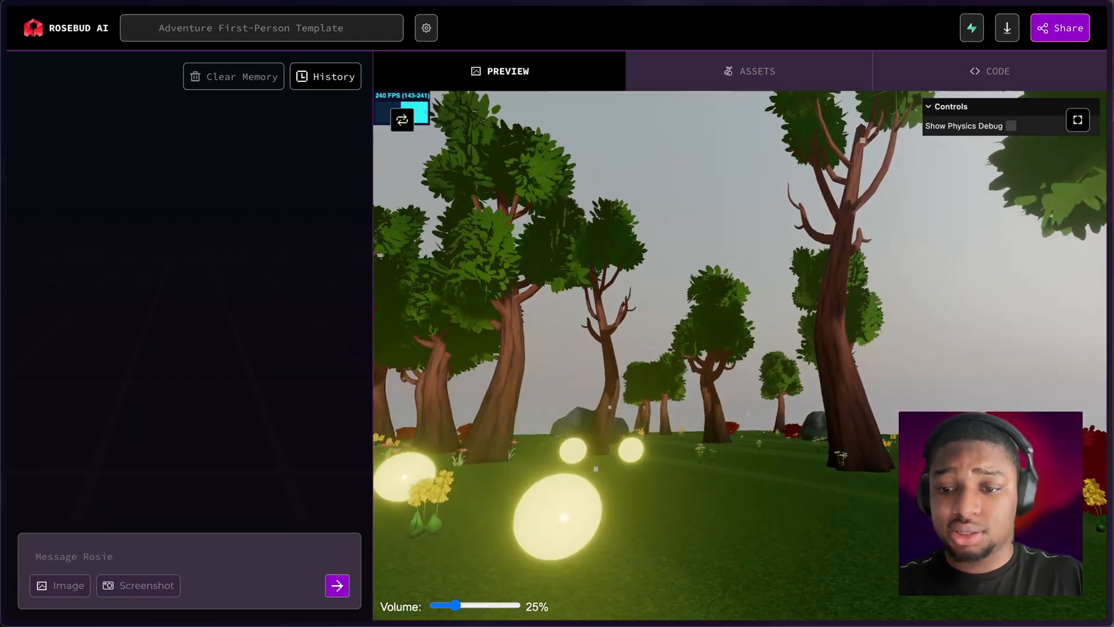
pyautogui.press('w')
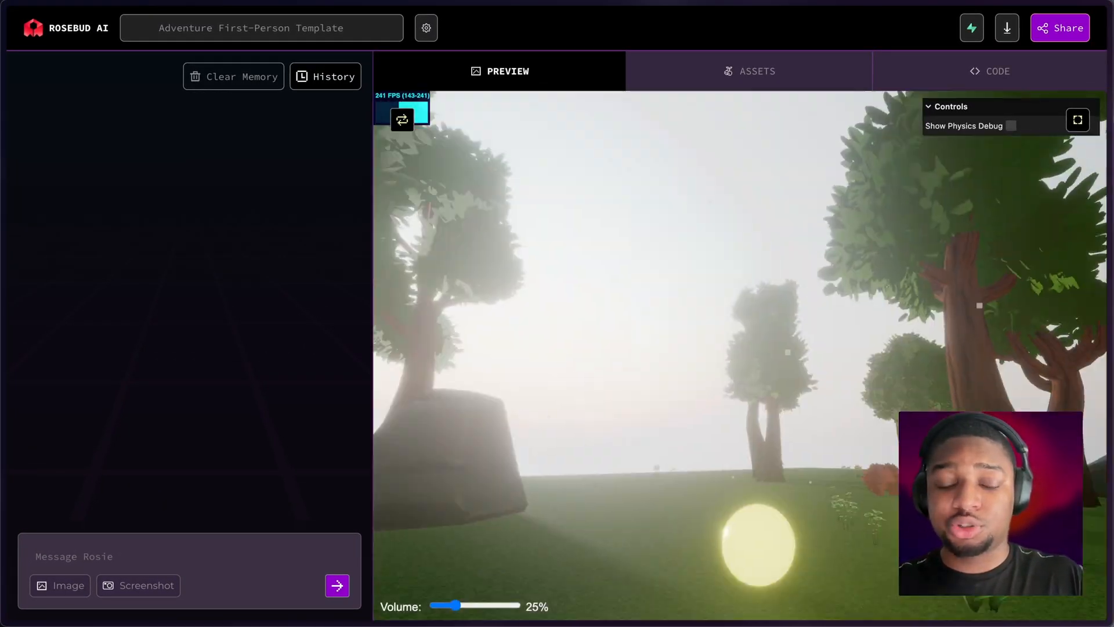
pyautogui.press('w')
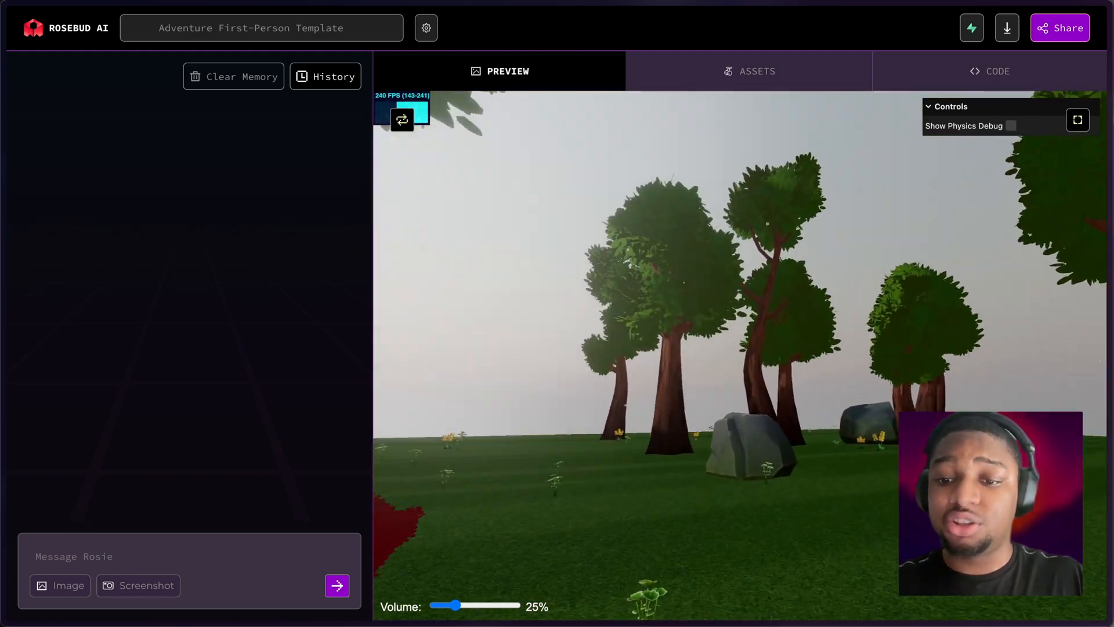
pyautogui.press('w')
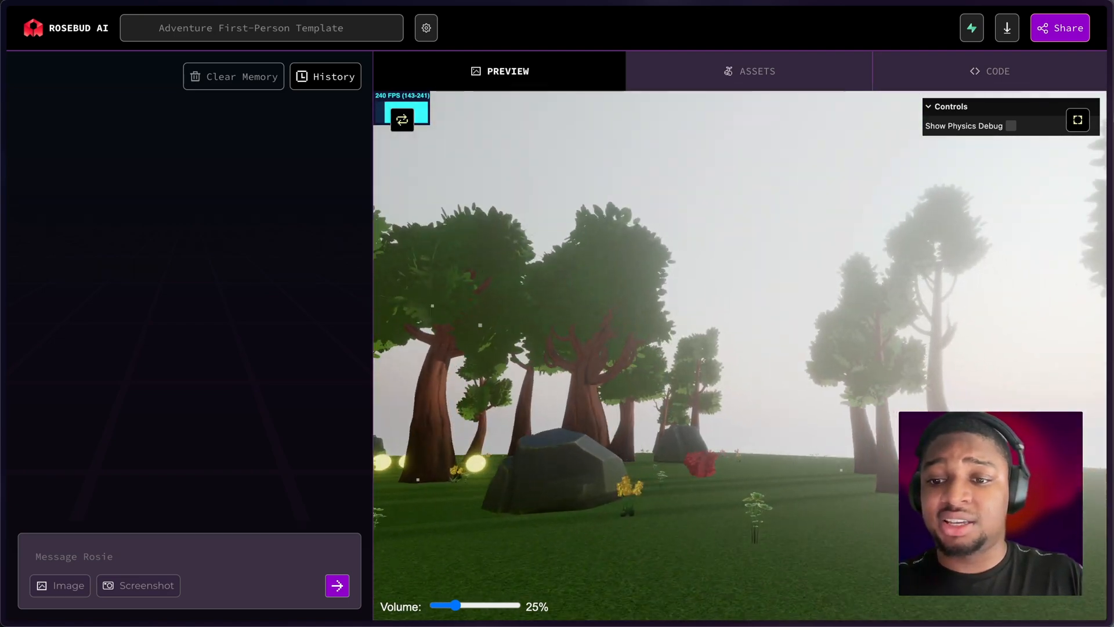
pyautogui.press('w')
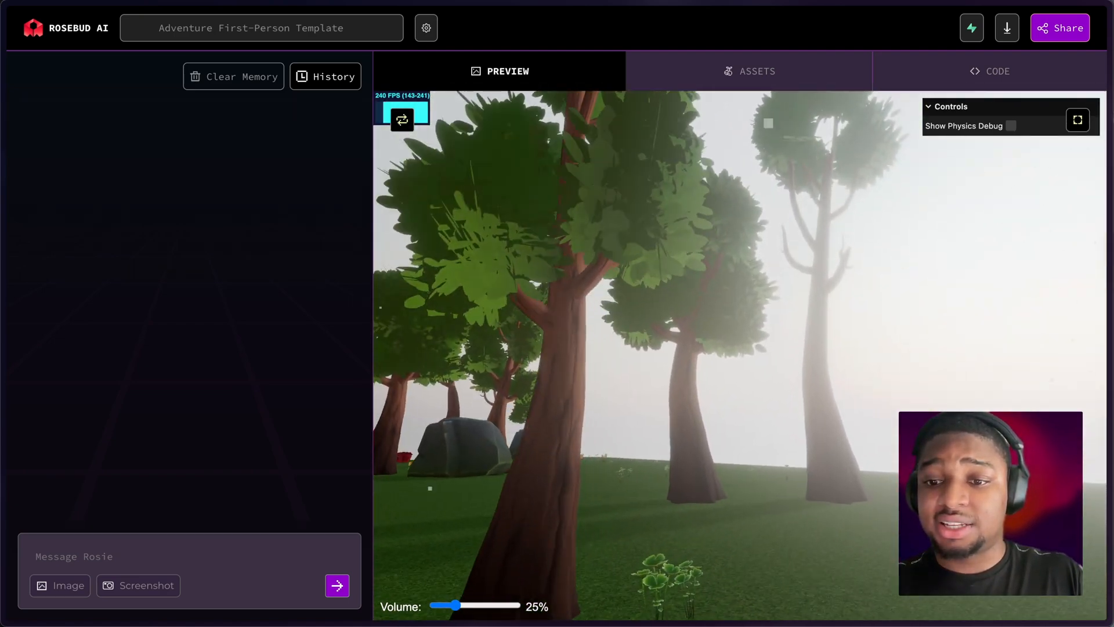
pyautogui.press('w')
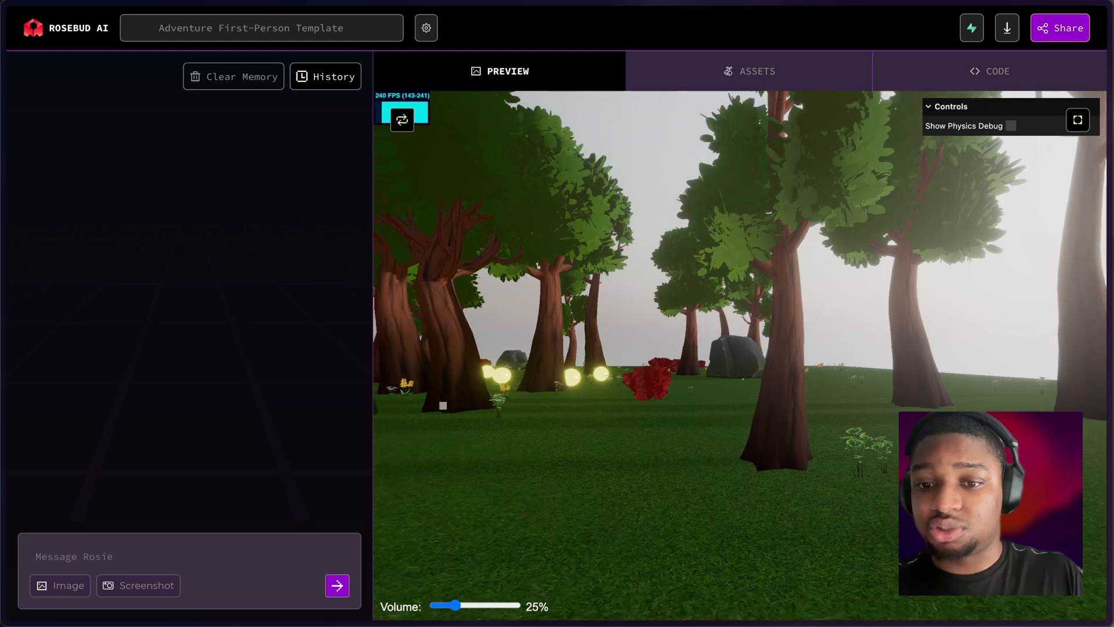
pyautogui.press('w')
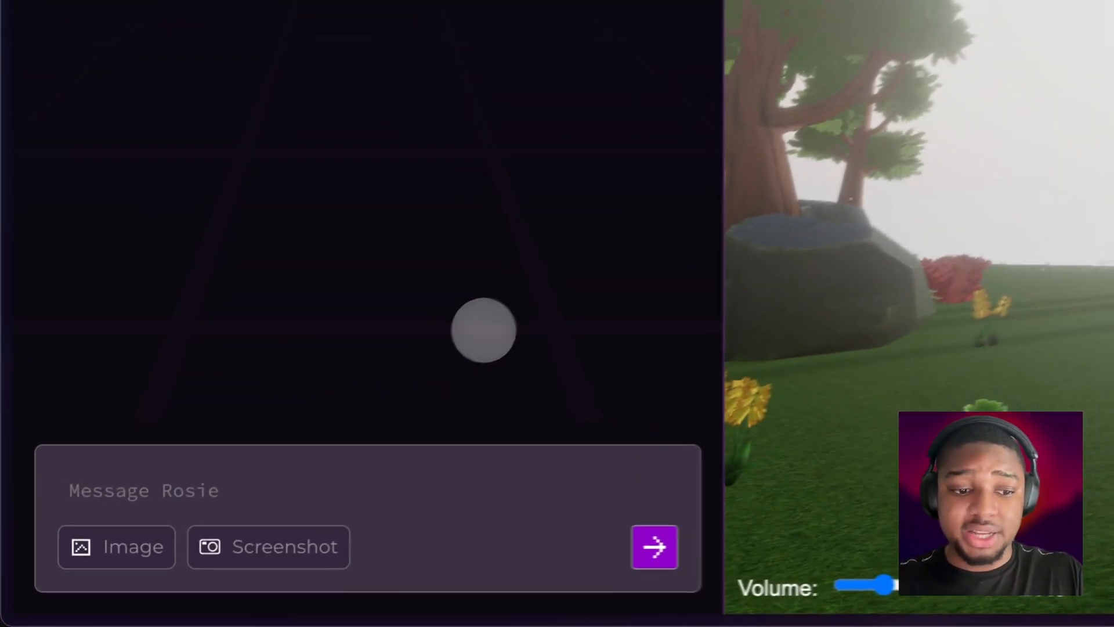
# Step: Send Rosie a screenshot of the foggy forest with 'This is good but not gloomy enough. See image.'
pyautogui.click(282, 545)
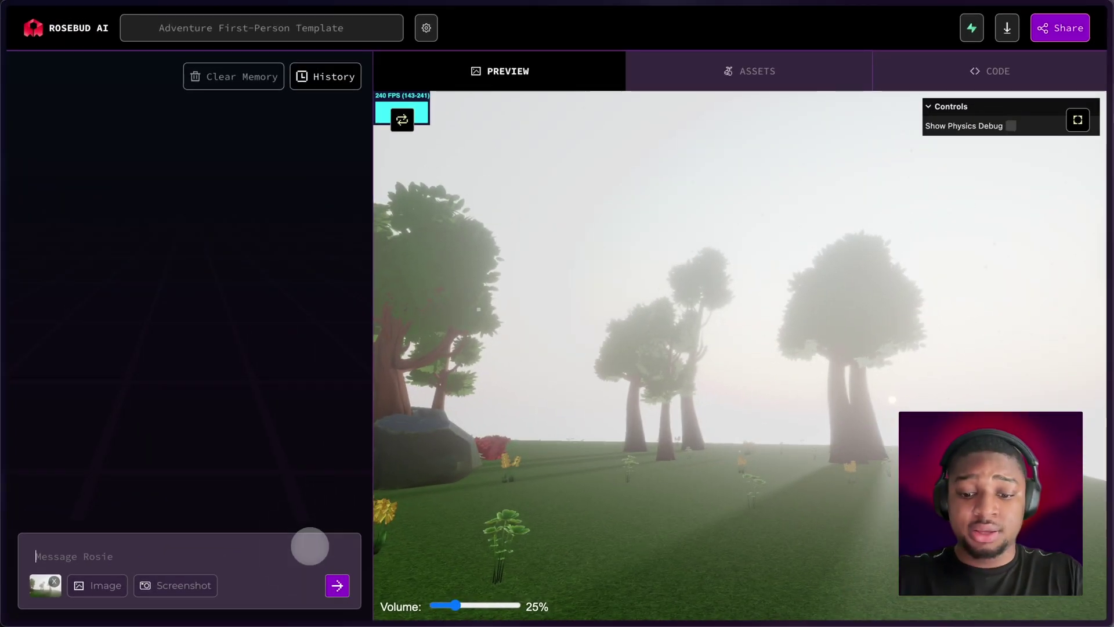
pyautogui.write('Thi')
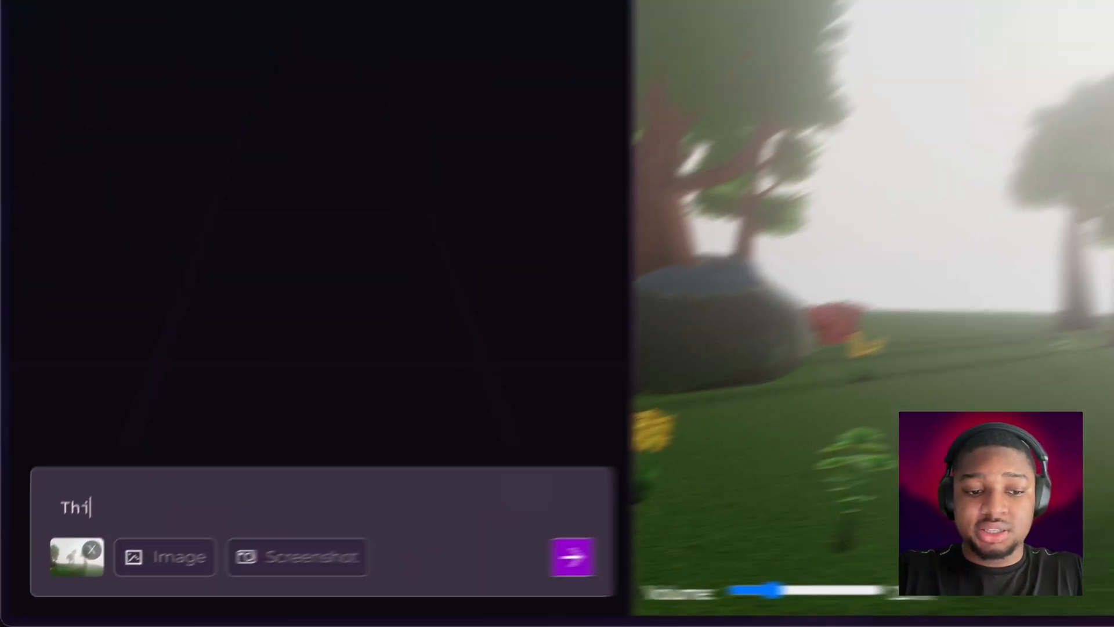
pyautogui.write('s is ')
pyautogui.write('good but not gloomy enough. See image.')
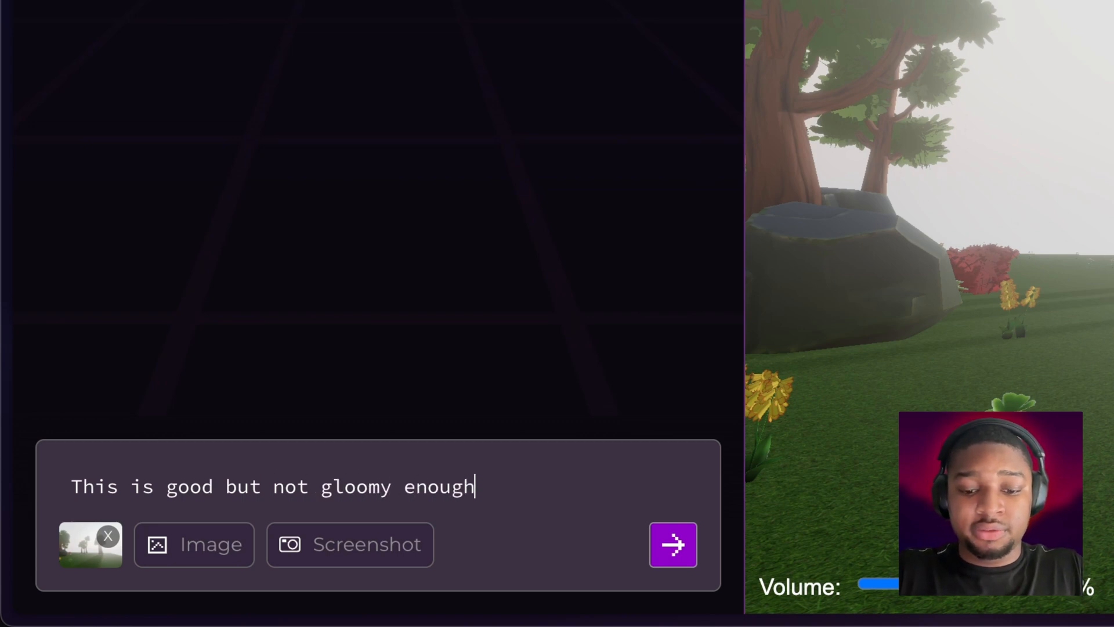
pyautogui.press('Return')
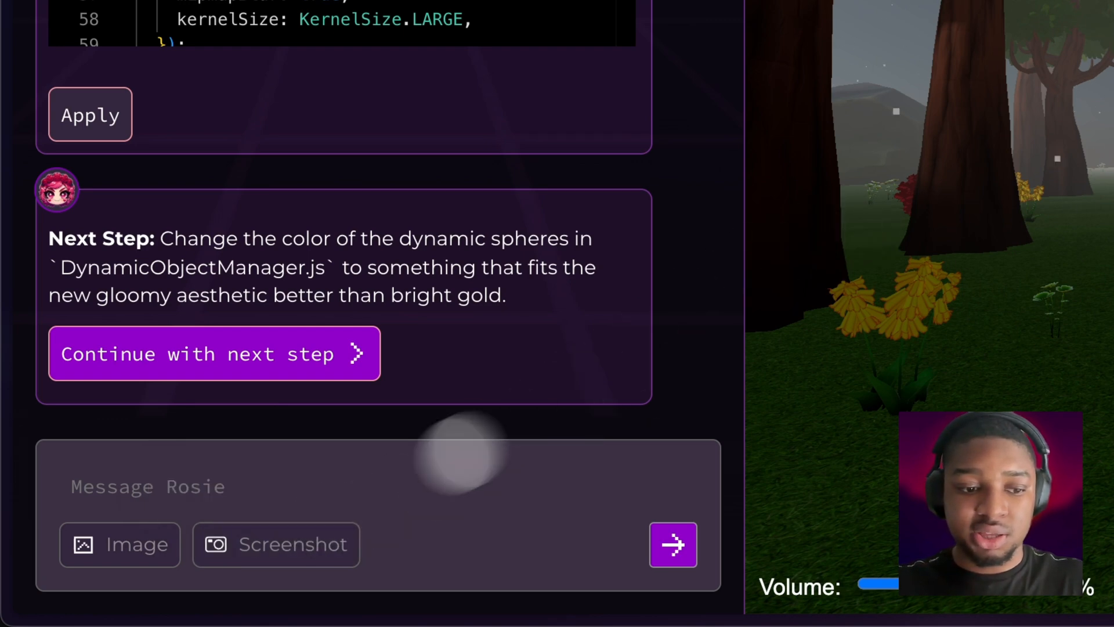
# Step: Attach fireworks_game.png and ask Rosie to 'Make my game have fireworks like this.'
pyautogui.click(131, 546)
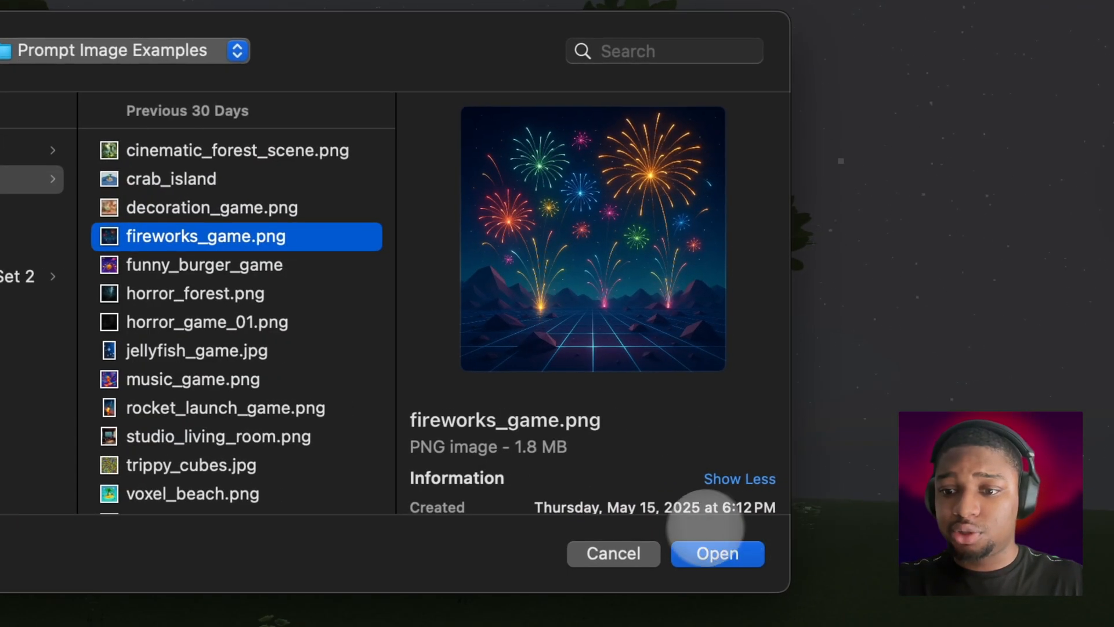
pyautogui.click(722, 552)
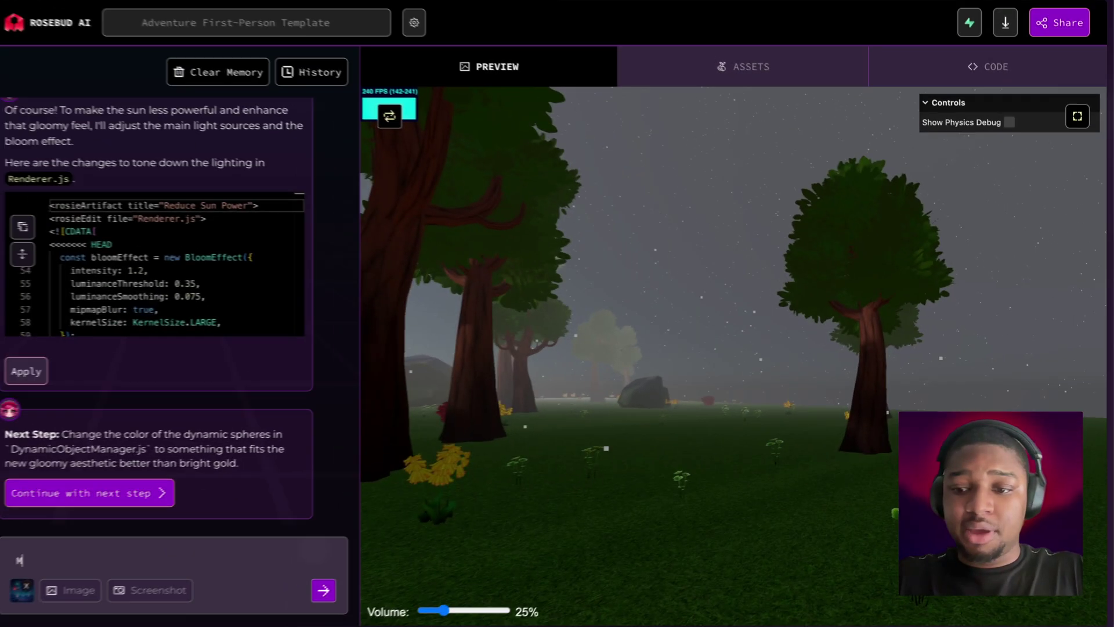
pyautogui.write('Make my')
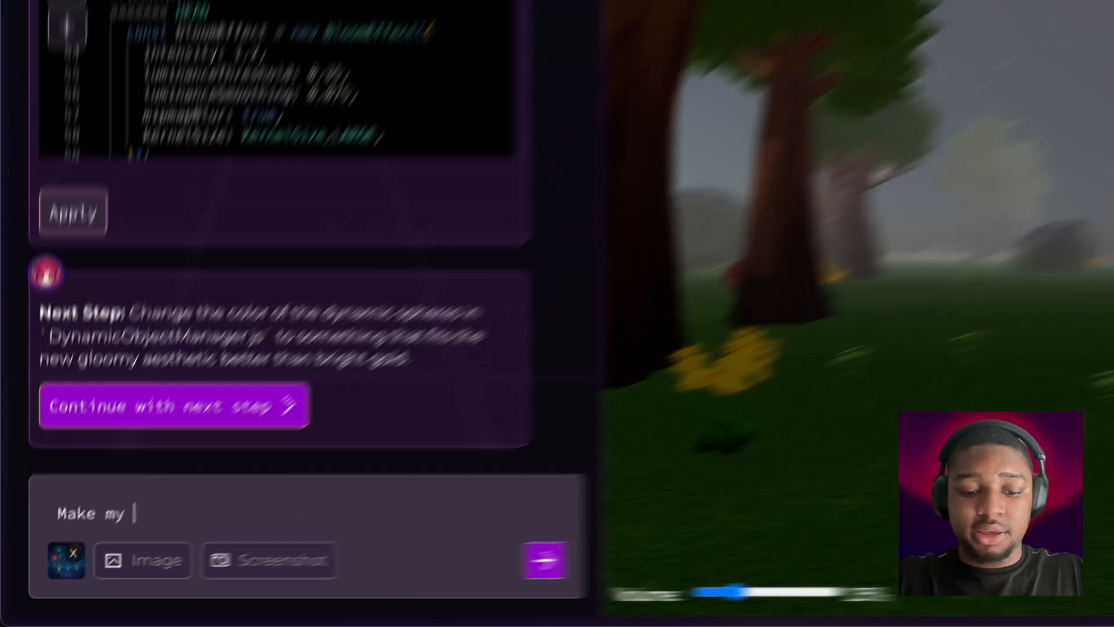
pyautogui.write(' game have fireworks like this.')
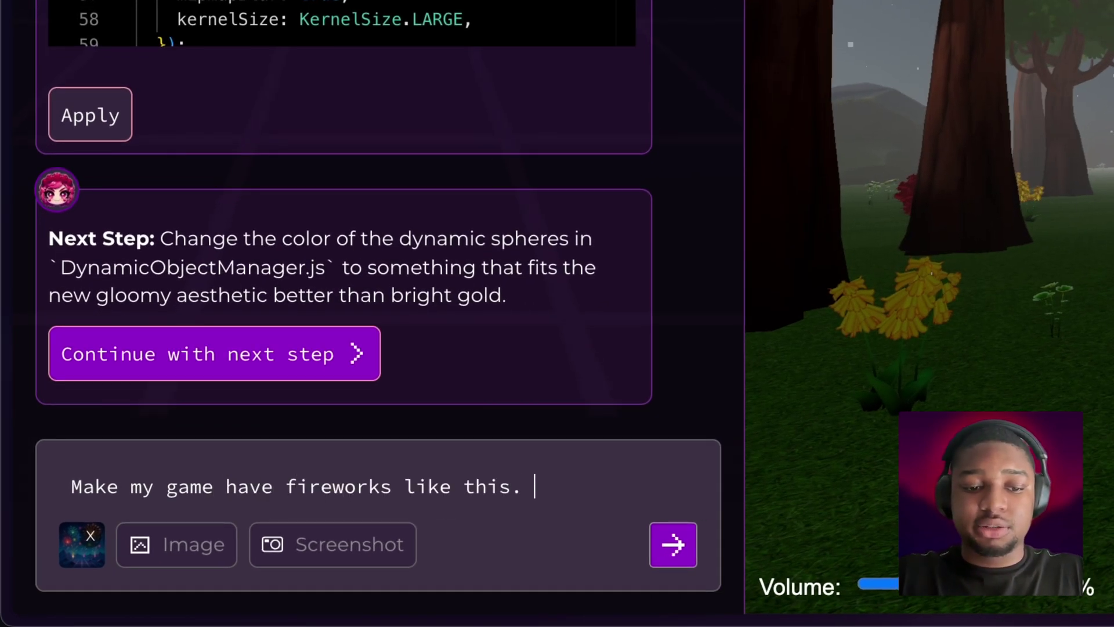
pyautogui.press('Return')
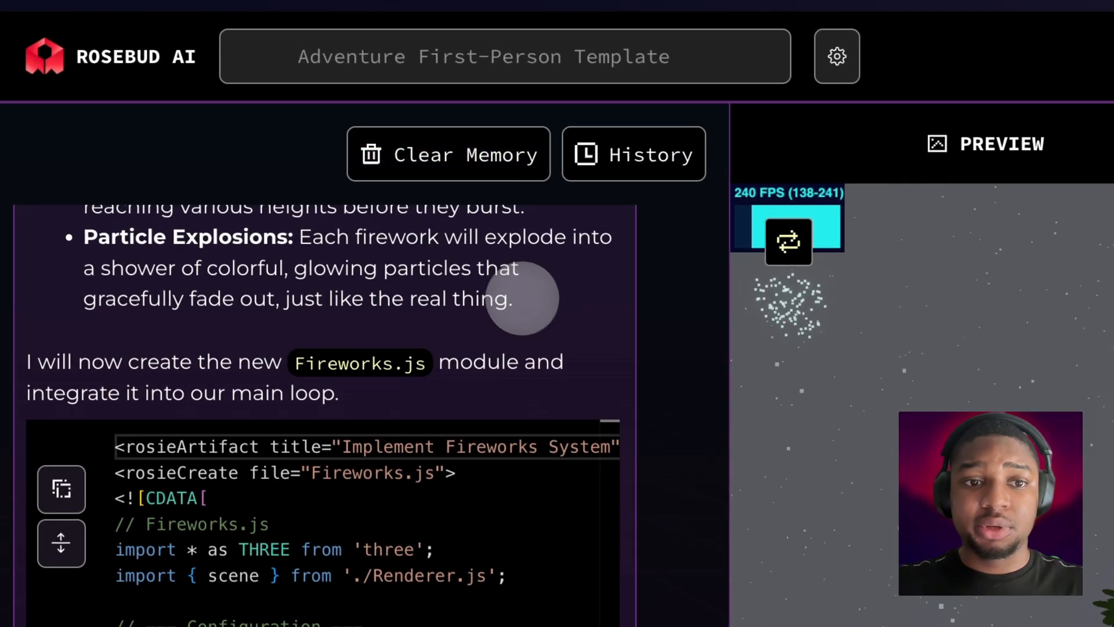
pyautogui.scroll(5, 275, 194)
pyautogui.scroll(5, 534, 388)
pyautogui.scroll(2, 535, 403)
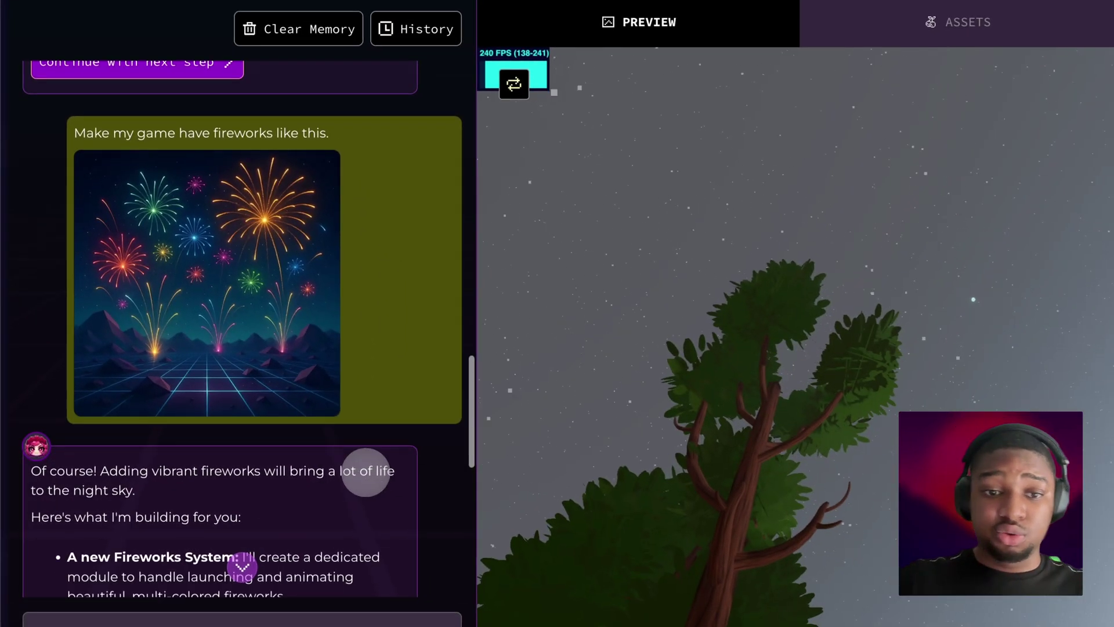
pyautogui.scroll(-5, 365, 470)
pyautogui.scroll(-10, 366, 471)
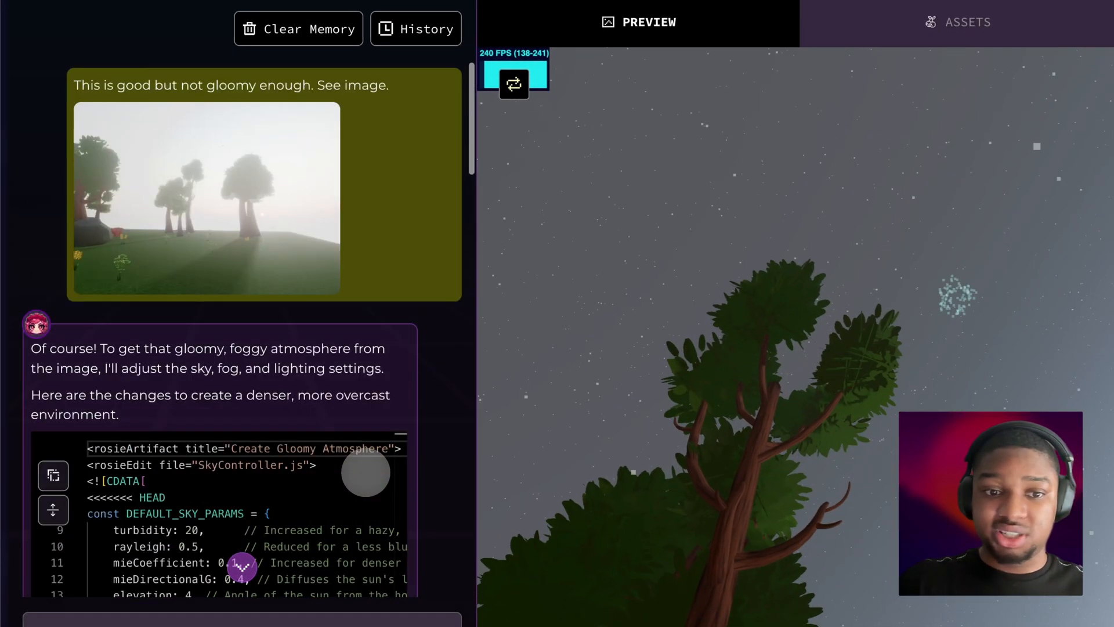
pyautogui.scroll(-3, 366, 471)
pyautogui.scroll(-4, 365, 471)
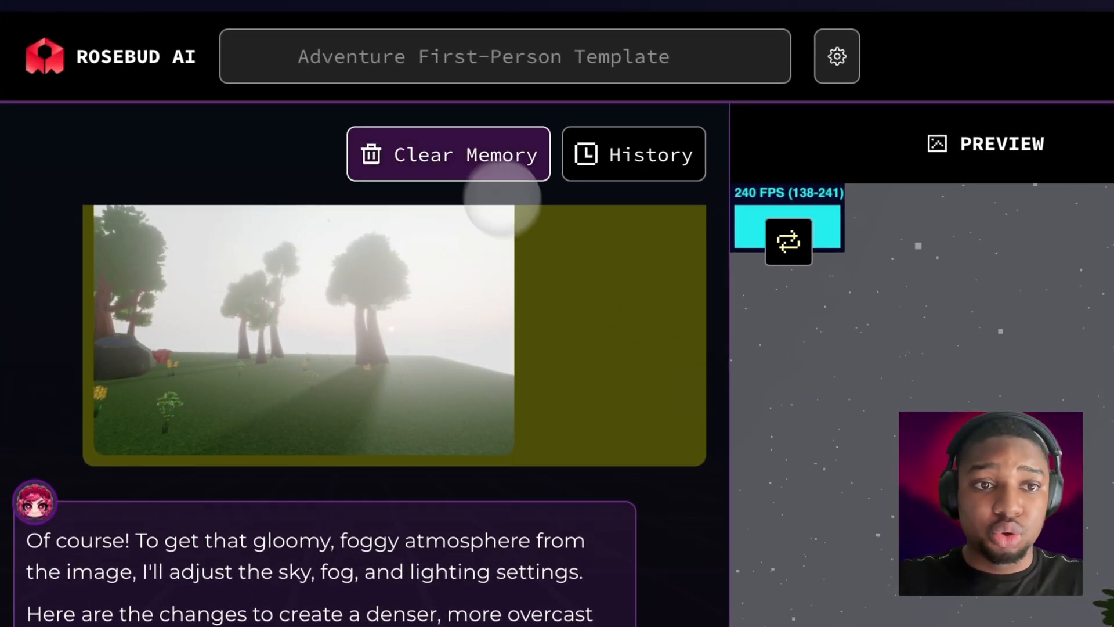
# Step: Clear Rosie's memory and chat history, leaving the starry fireworks game running
pyautogui.click(475, 153)
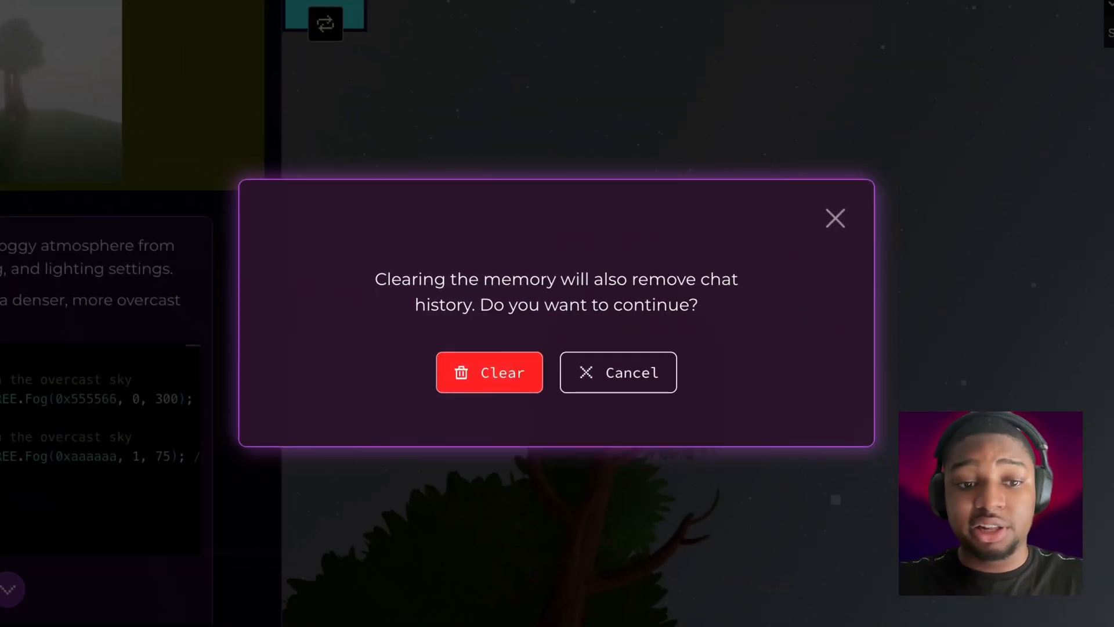
pyautogui.click(489, 372)
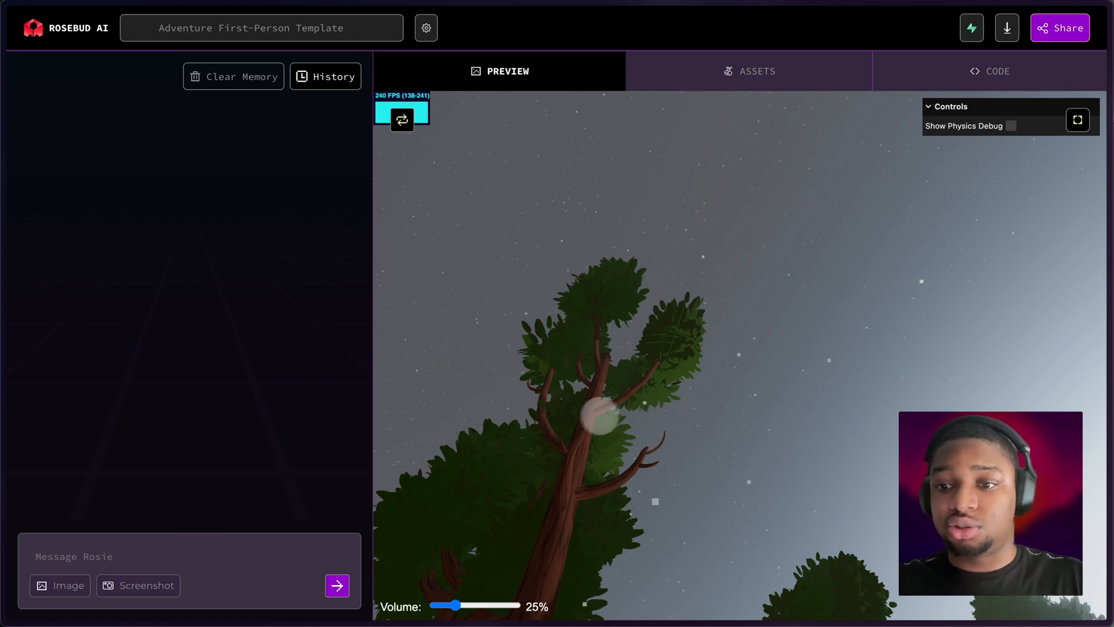
pyautogui.click(600, 413)
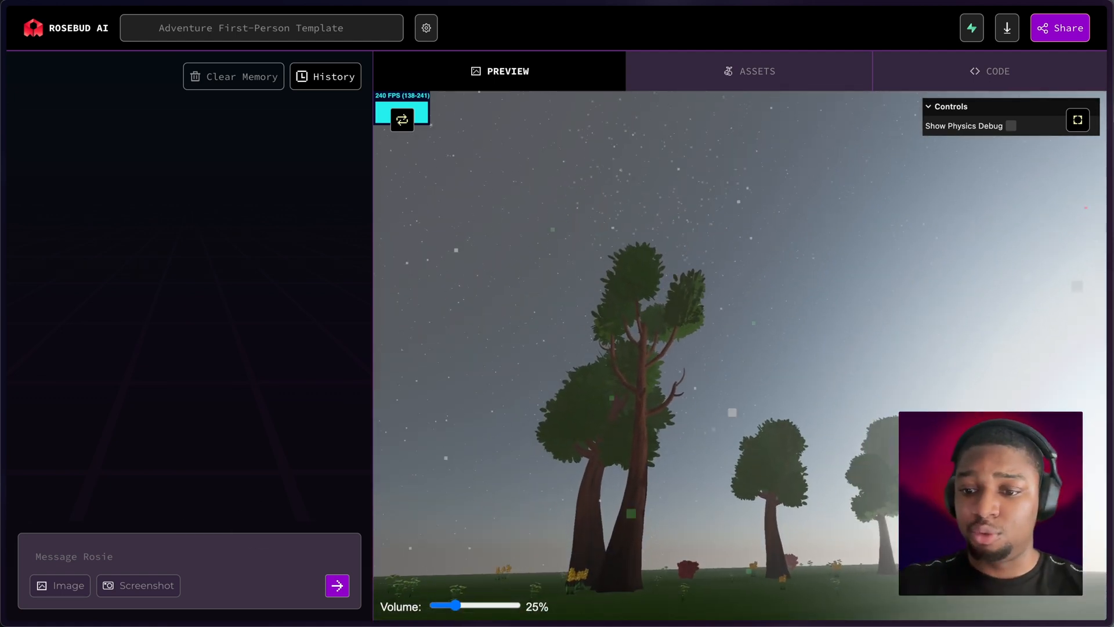